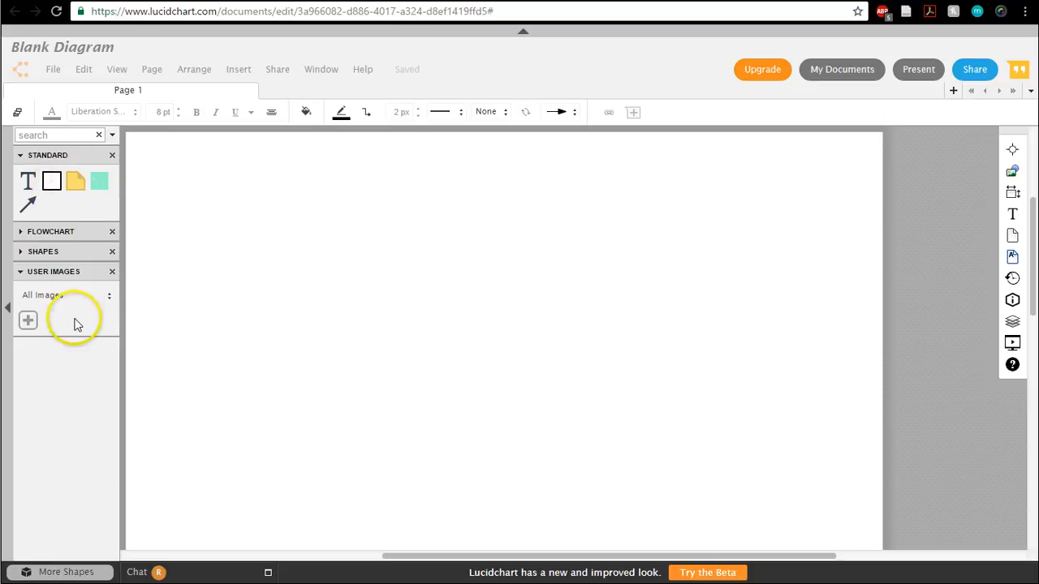
- Add the Entity Relationship shape set to the diagram's shape library and save the selection
click(63, 571)
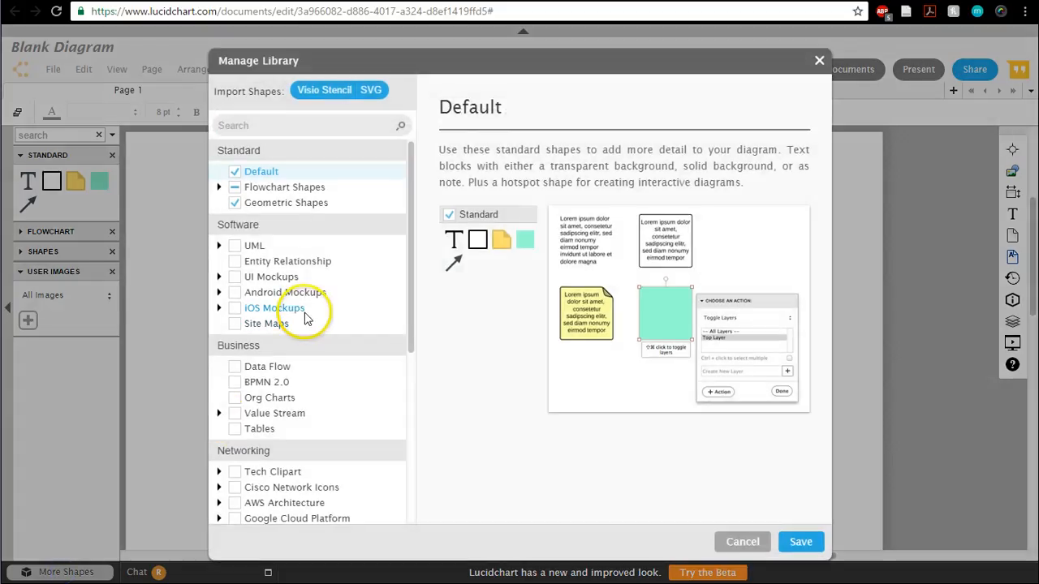
click(235, 261)
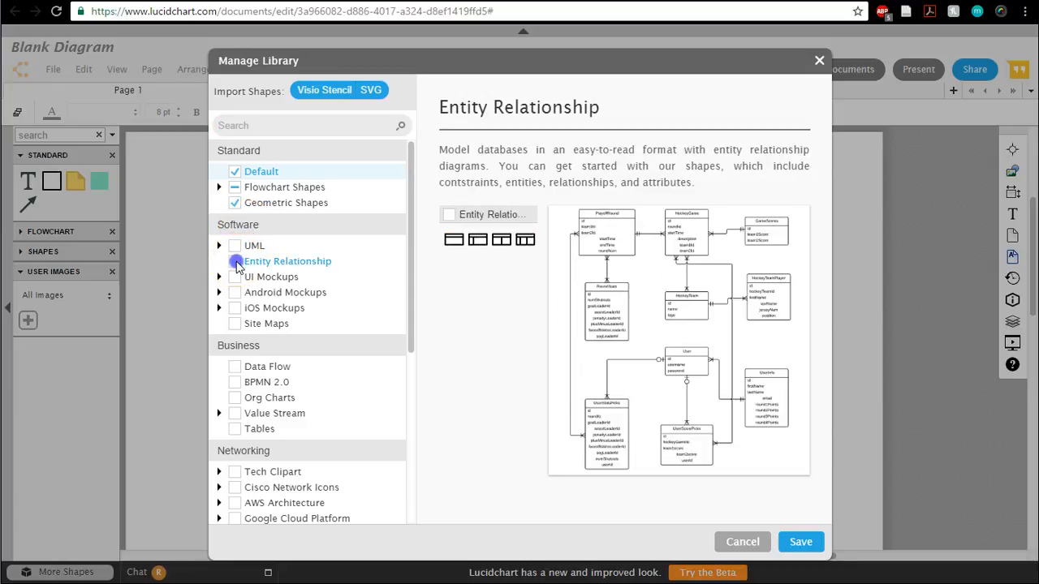
click(800, 542)
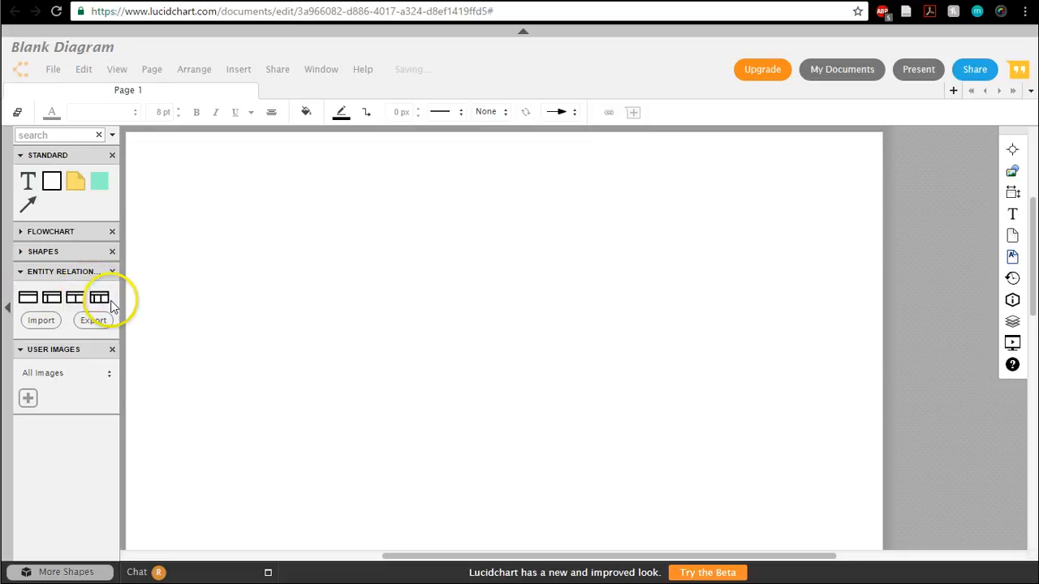
- Place two basic Entity shapes side by side on the page, aligned with a gap of about 2.1 in
mouse_move(29, 300)
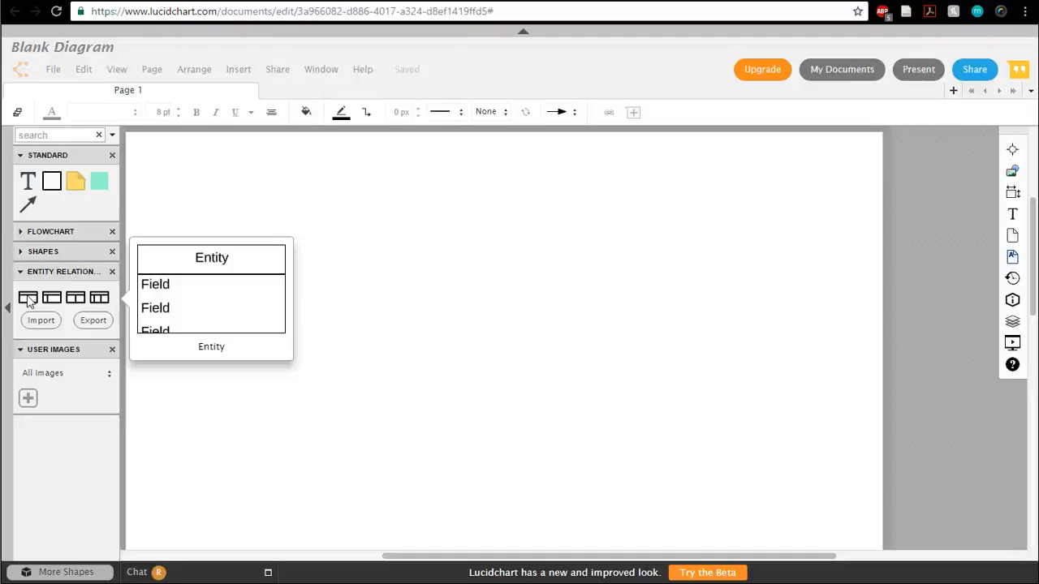
drag(28, 299, 358, 273)
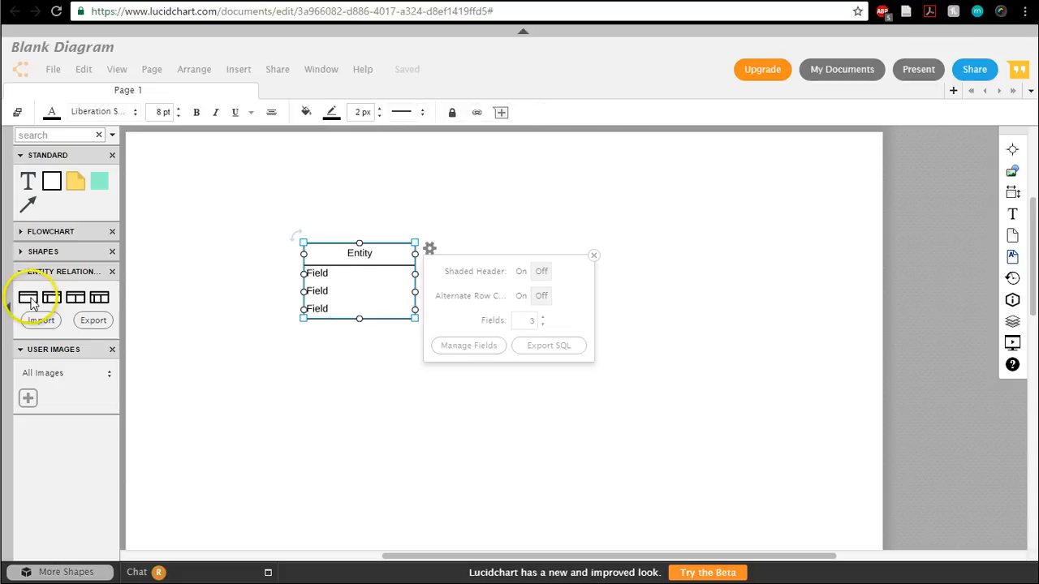
drag(33, 297, 666, 273)
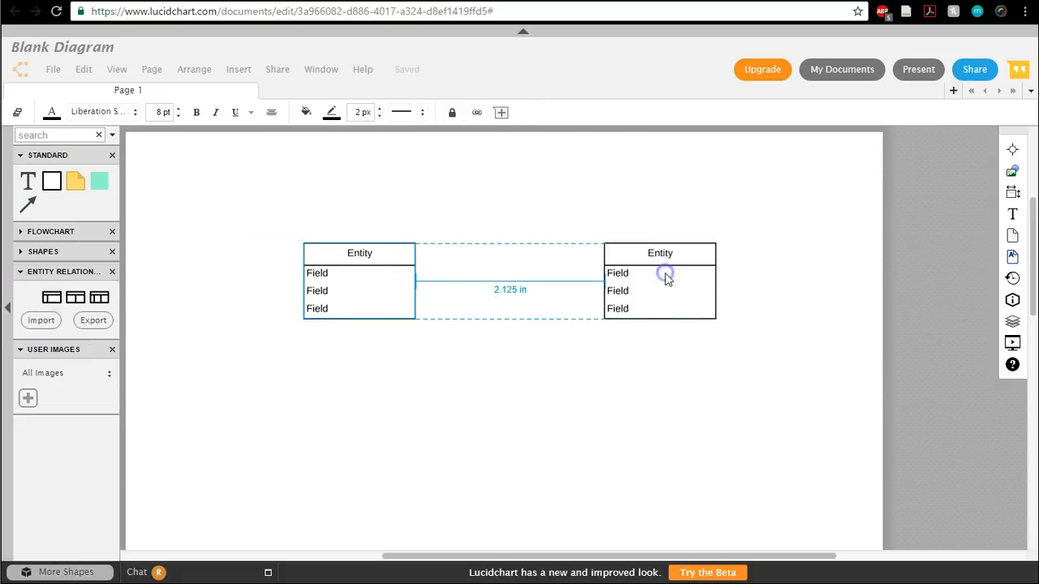
- Title the first entity COMPUTER and the second entity LAB
click(364, 281)
double_click(359, 253)
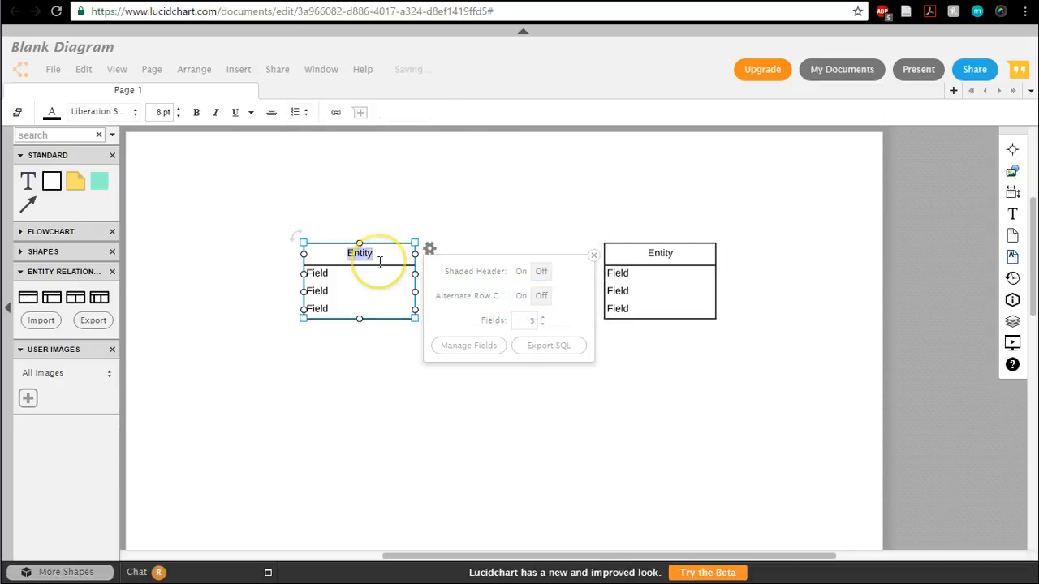
text(COMPUTER)
click(671, 248)
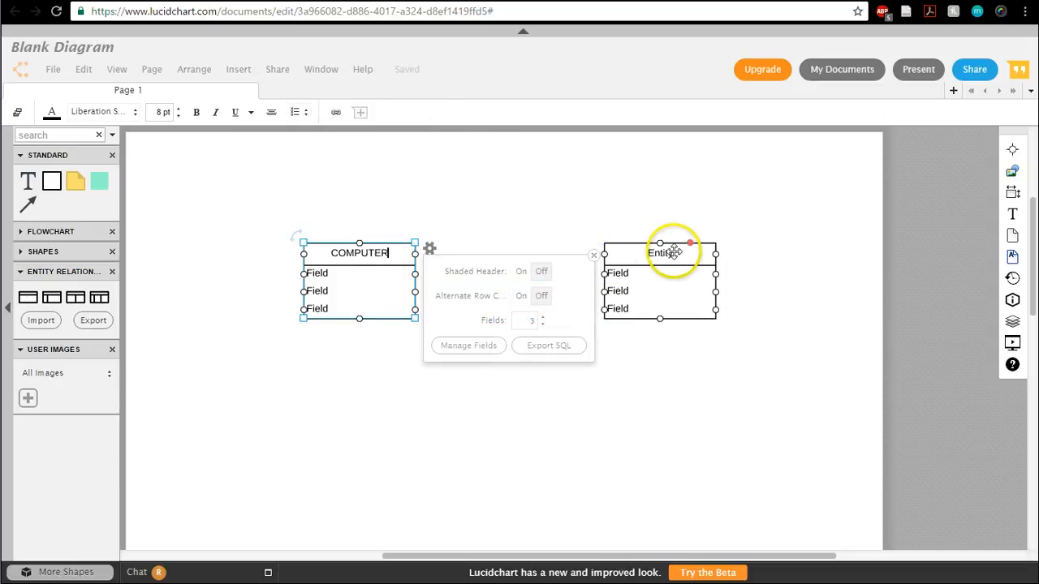
double_click(678, 253)
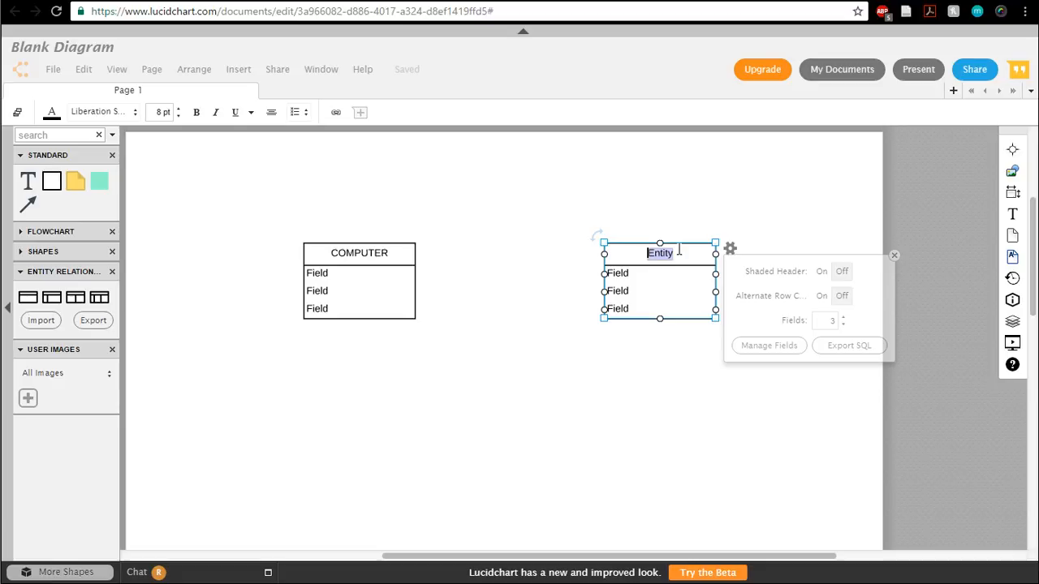
text(LAB)
click(658, 239)
- Name the first field of the COMPUTER entity ComputerID
click(366, 281)
click(316, 272)
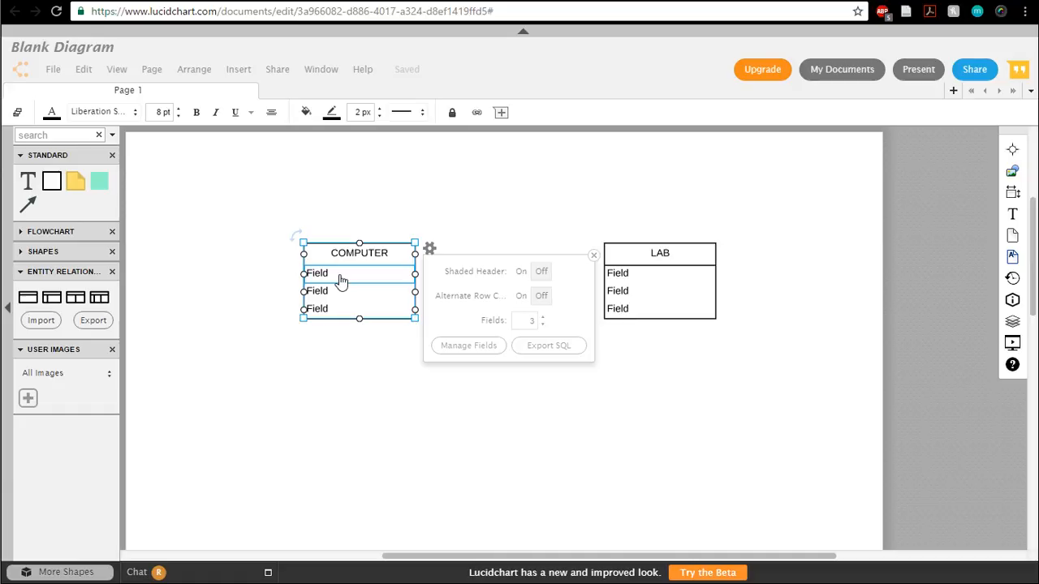
click(340, 279)
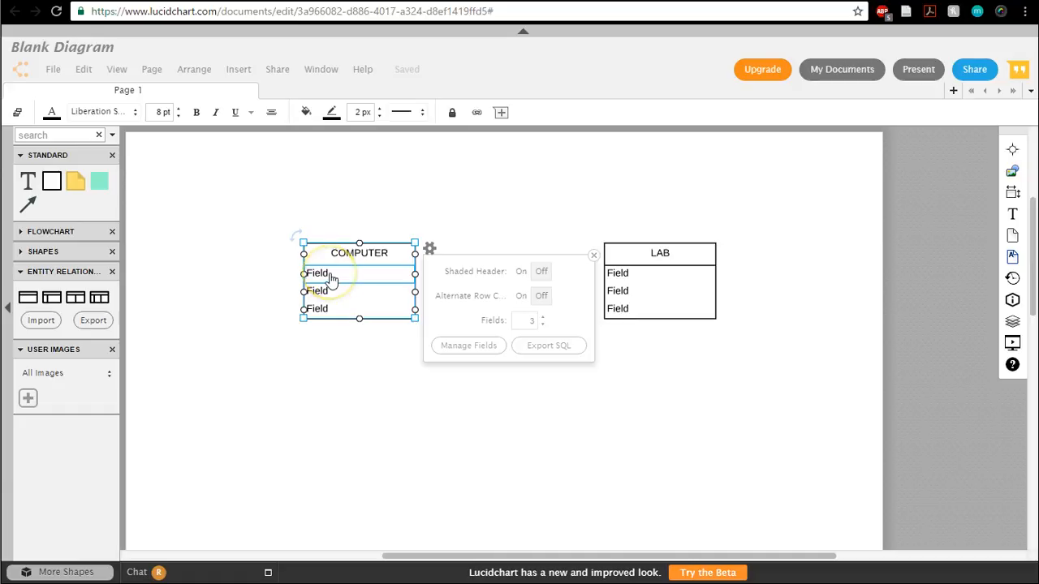
click(337, 277)
double_click(333, 278)
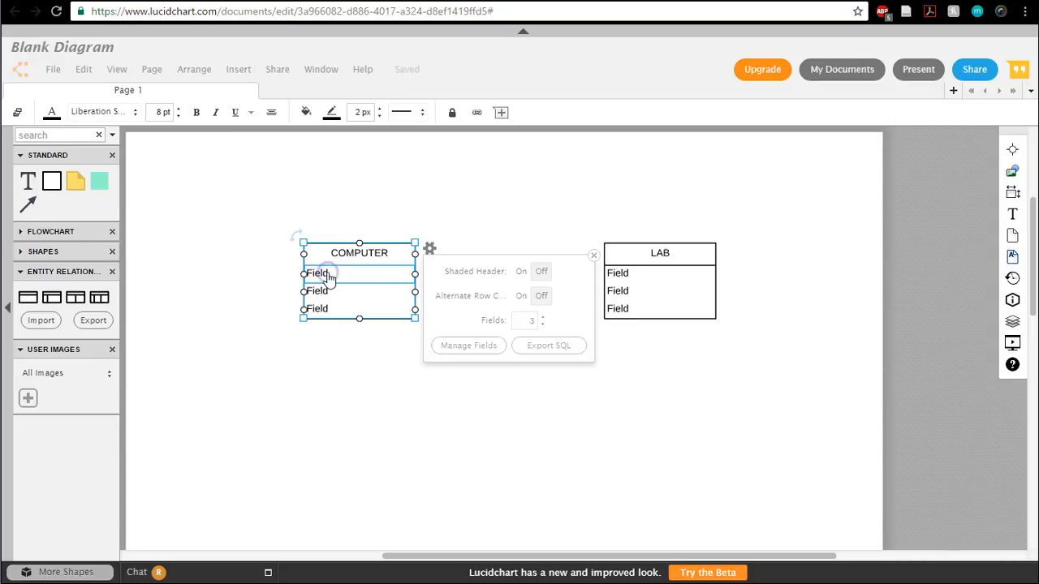
click(380, 292)
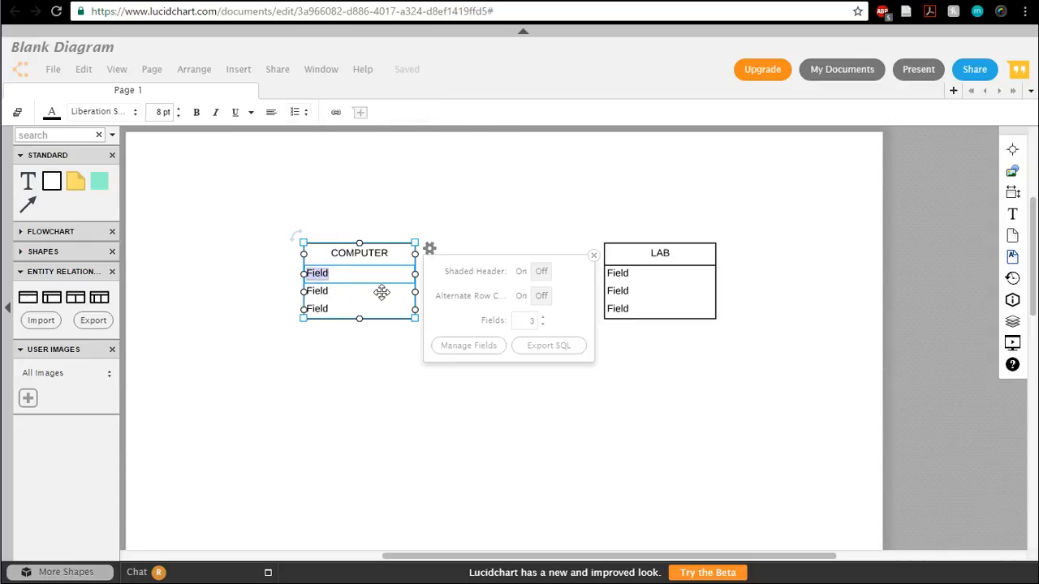
text(Computer)
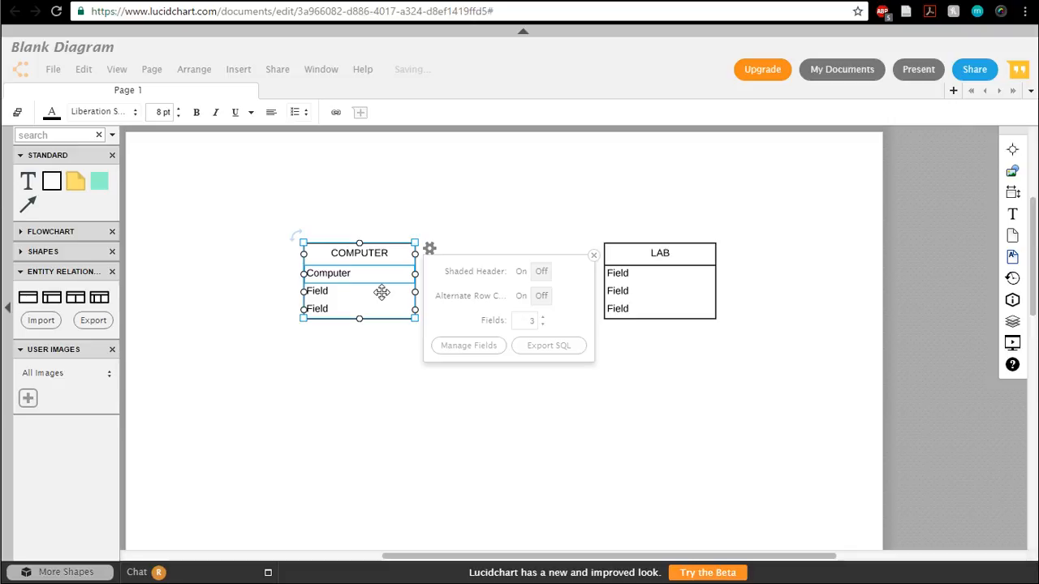
text(ID)
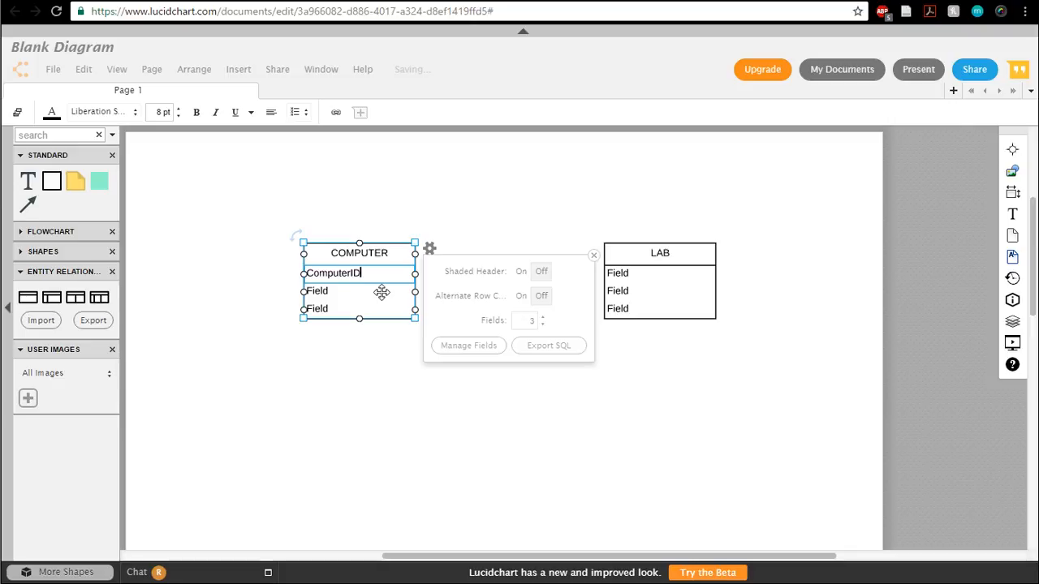
- Name the second and third fields of the COMPUTER entity Processor and Harddrive Size
double_click(318, 291)
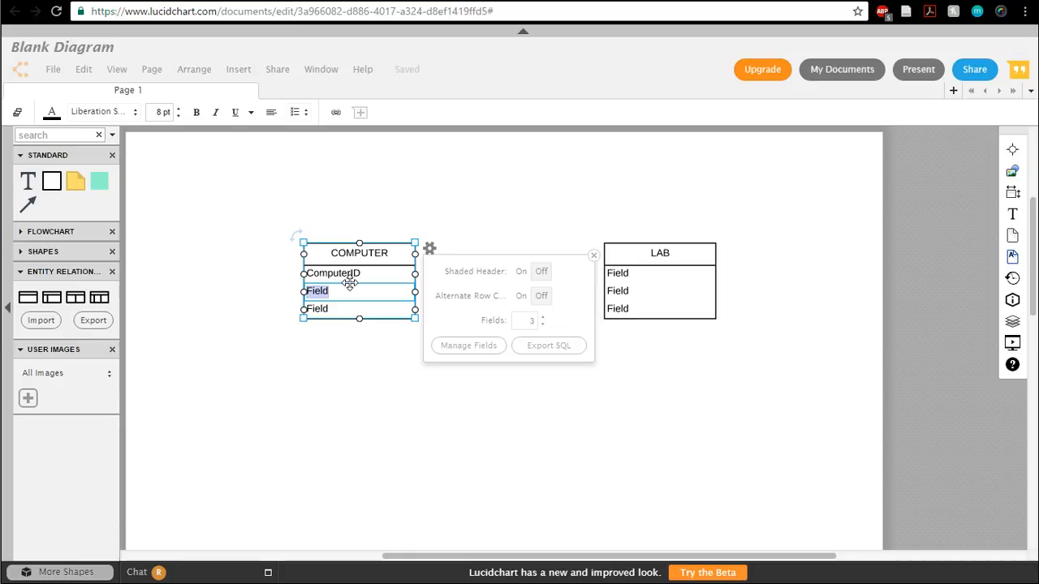
text(Processor)
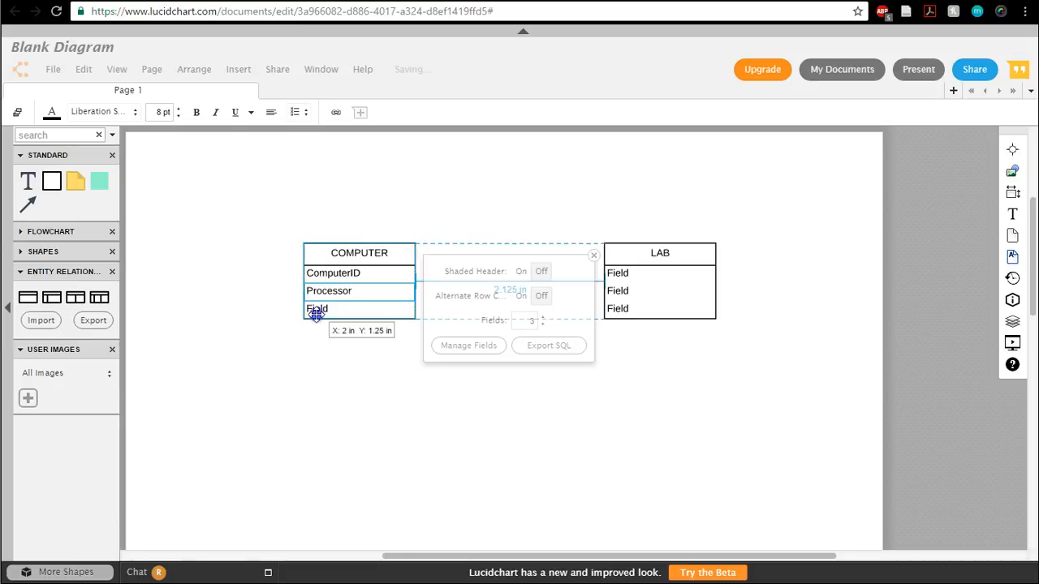
double_click(316, 313)
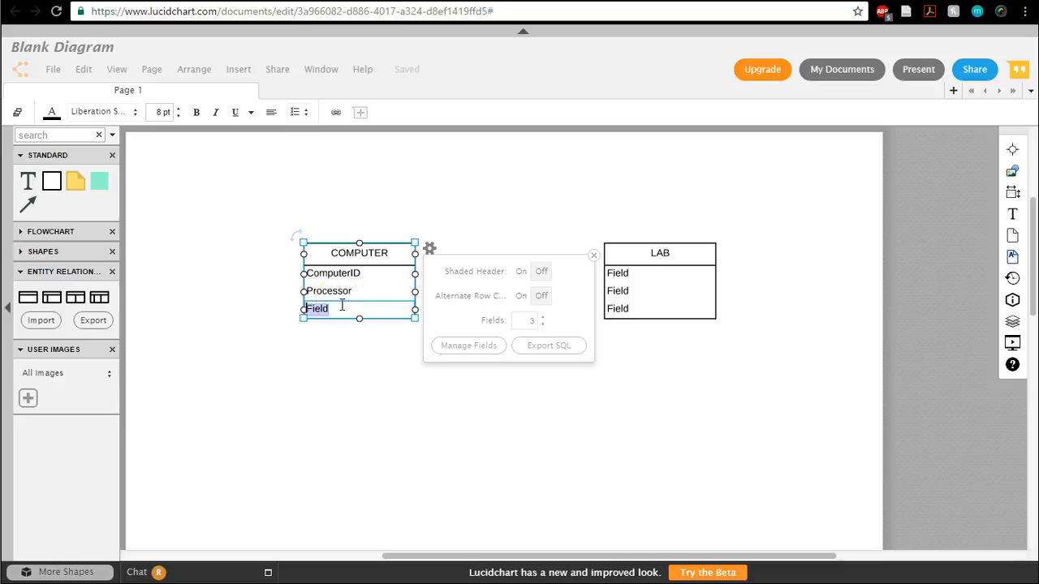
text(Harddi)
text(ive Size)
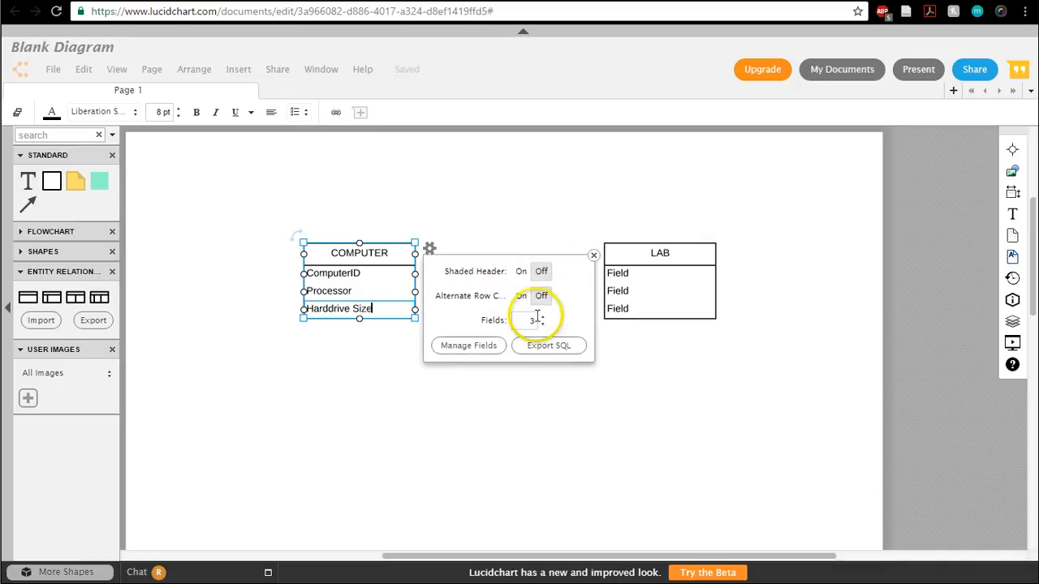
click(545, 318)
click(545, 318)
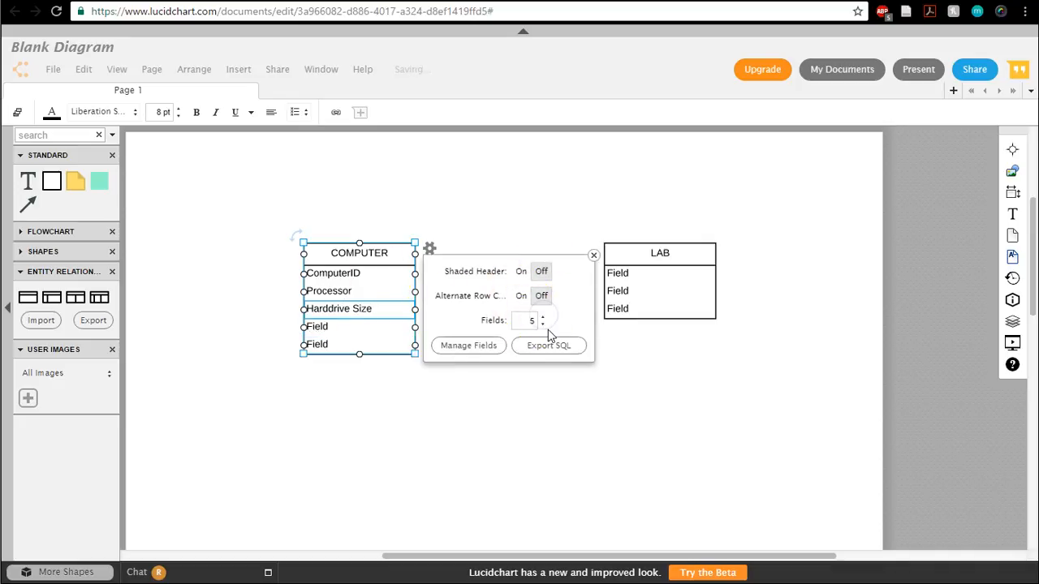
click(542, 324)
click(542, 324)
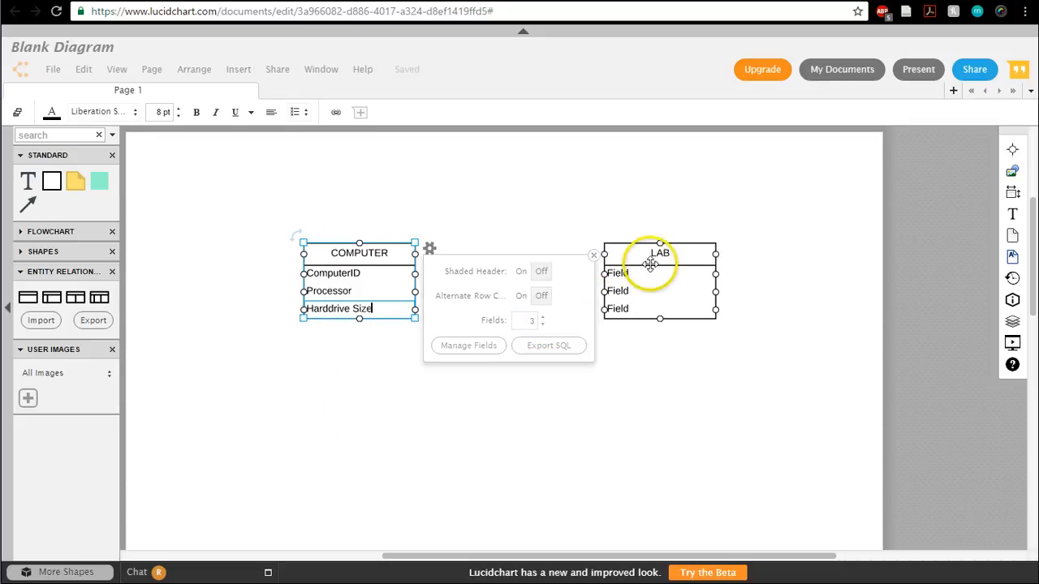
- Name the first field of the LAB entity Room Number
click(619, 273)
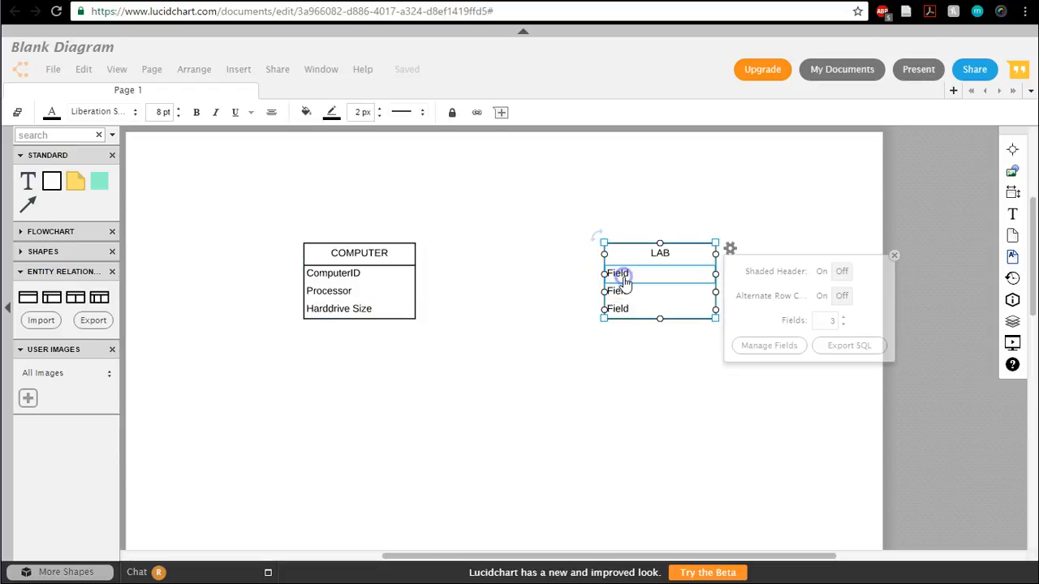
double_click(622, 274)
text(Rom)
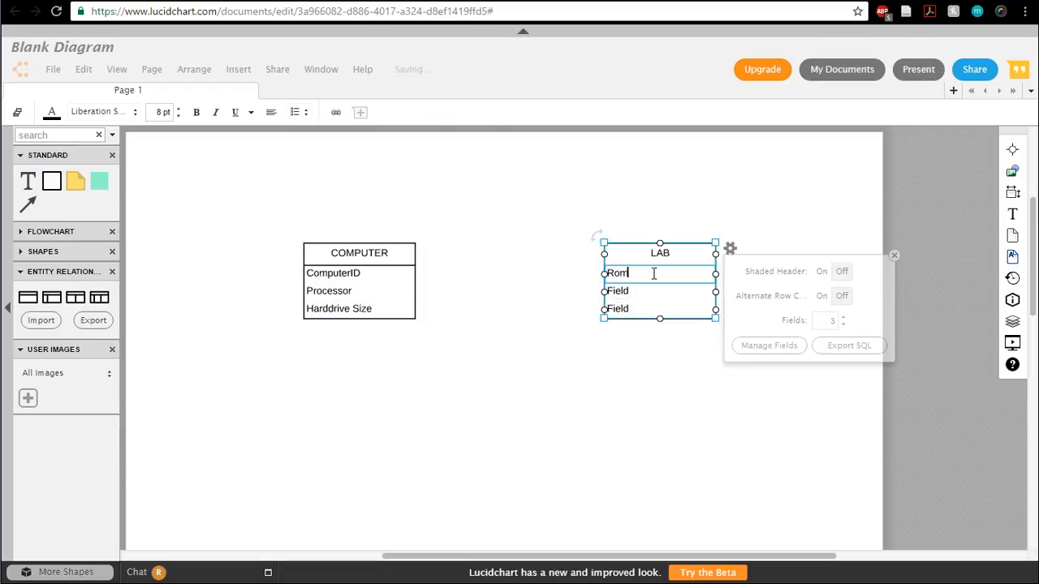
key(BackSpace)
text(on)
key(BackSpace)
text(m Number)
- Name the second and third fields of the LAB entity Building Number and Capacity
double_click(616, 290)
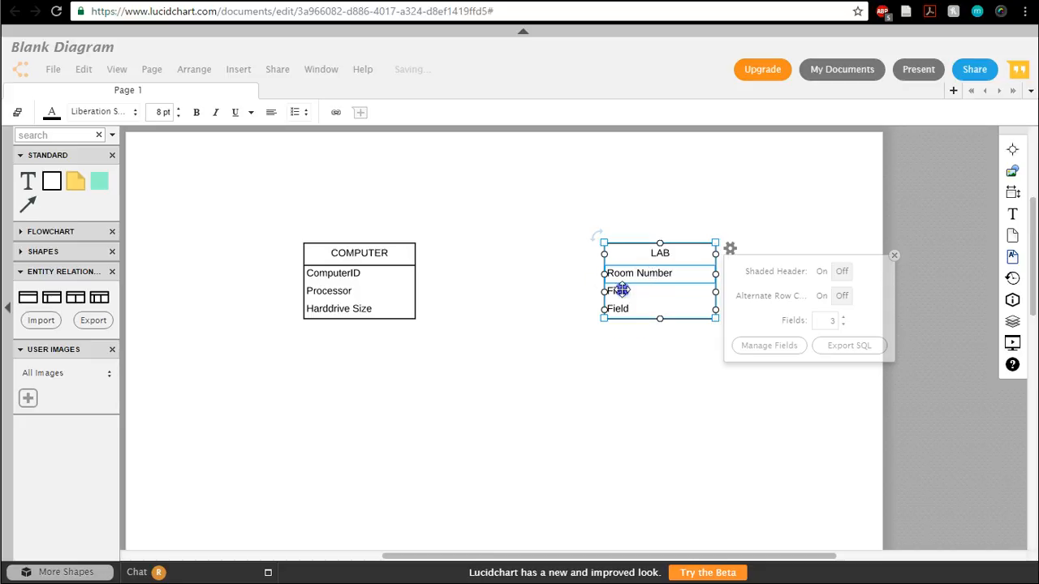
text(Bu)
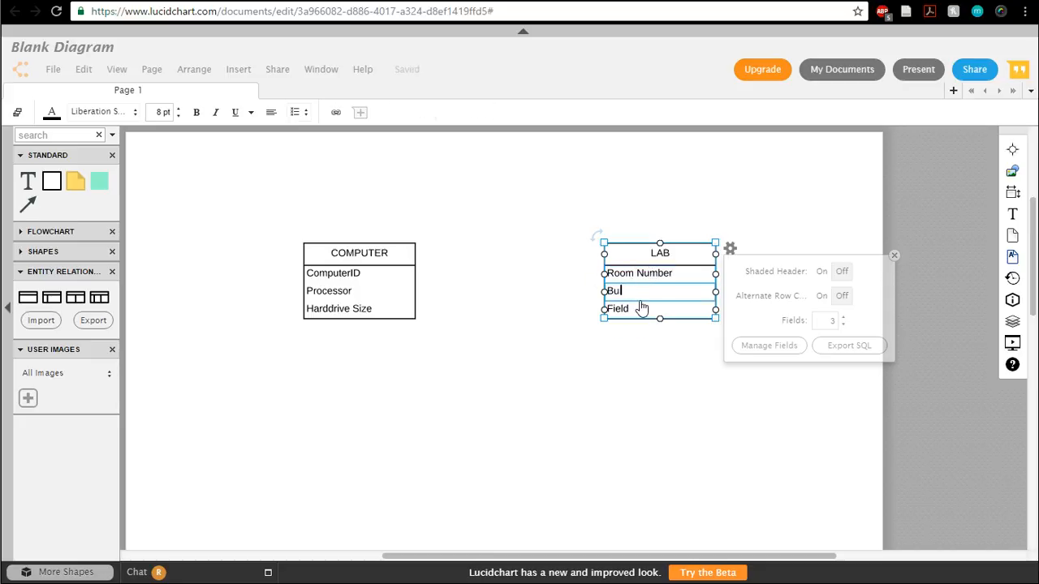
text(ilding Number)
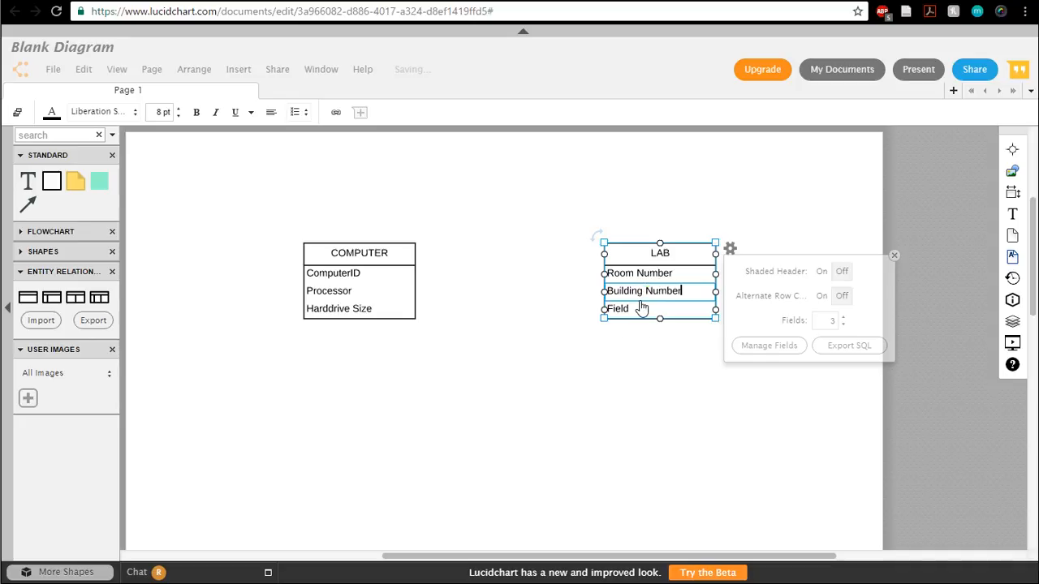
double_click(640, 308)
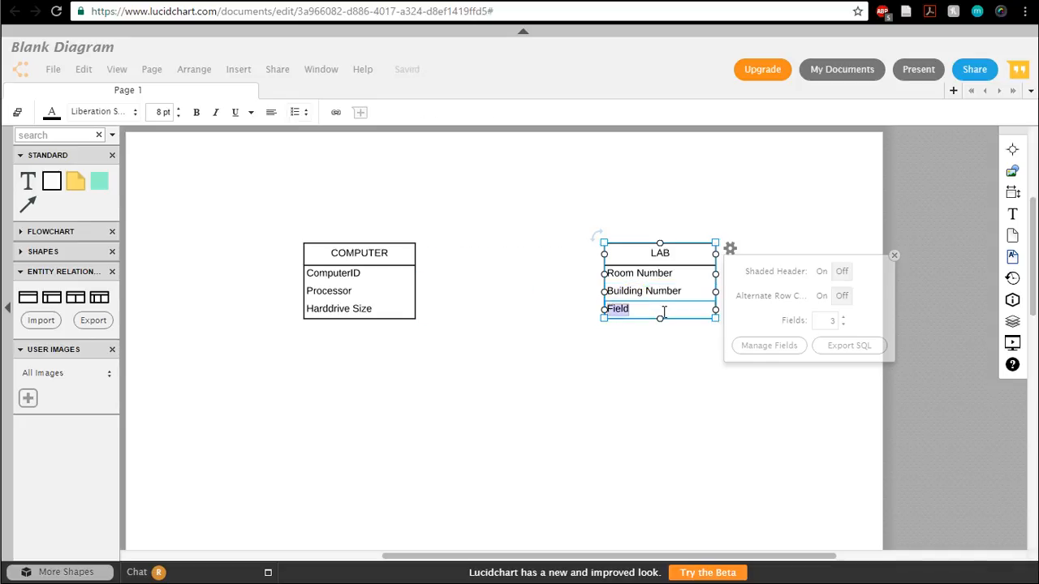
text(Capacity)
click(689, 302)
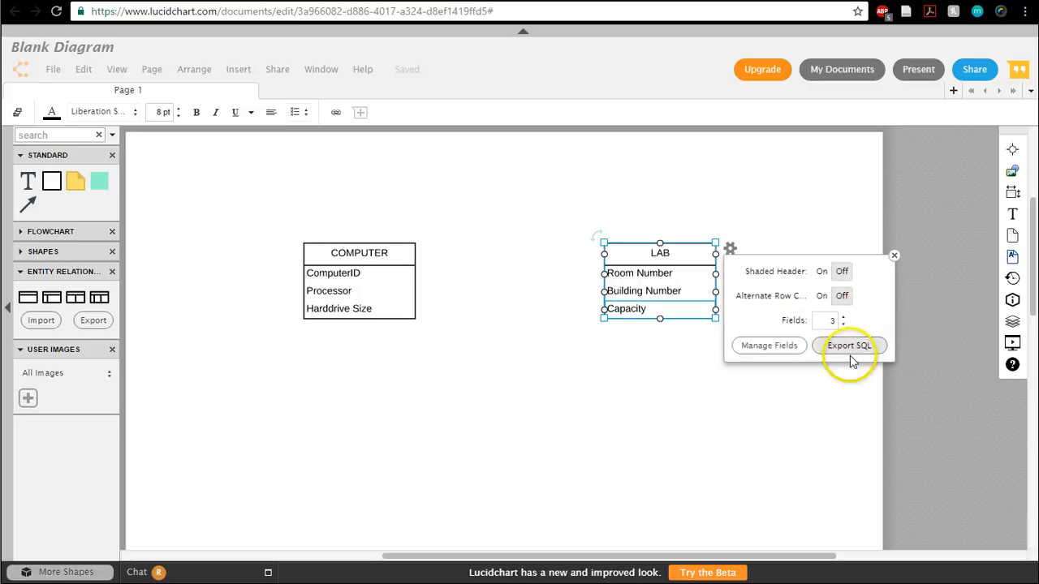
- Add a fourth field to the LAB entity and name it NetworkCapability
click(771, 348)
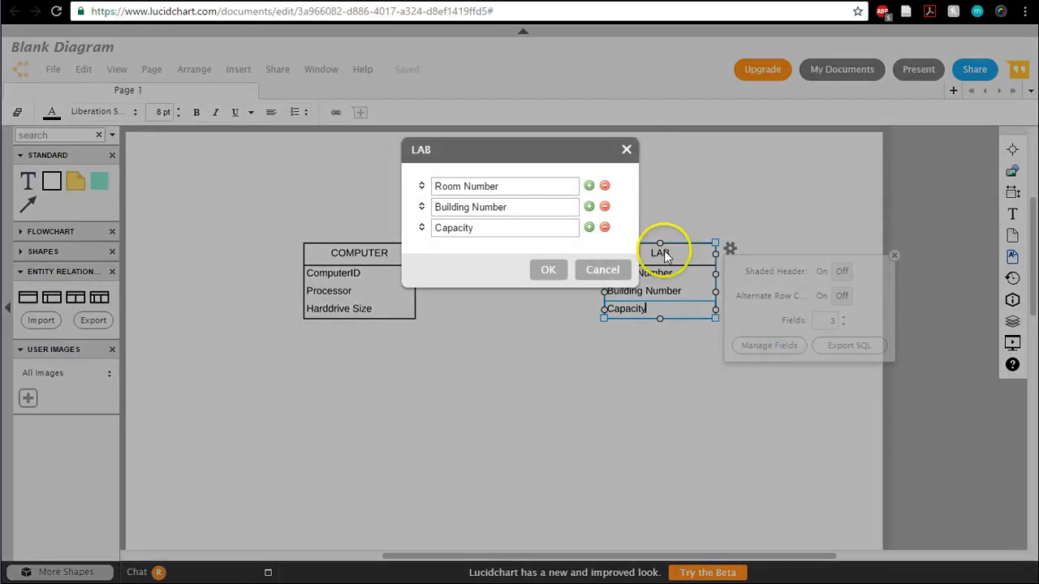
click(599, 269)
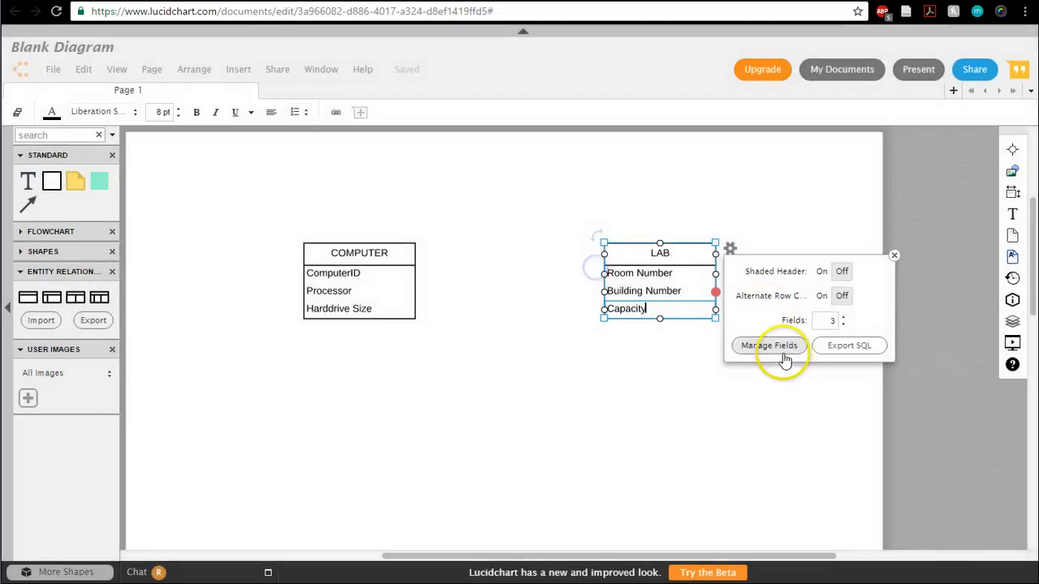
click(842, 317)
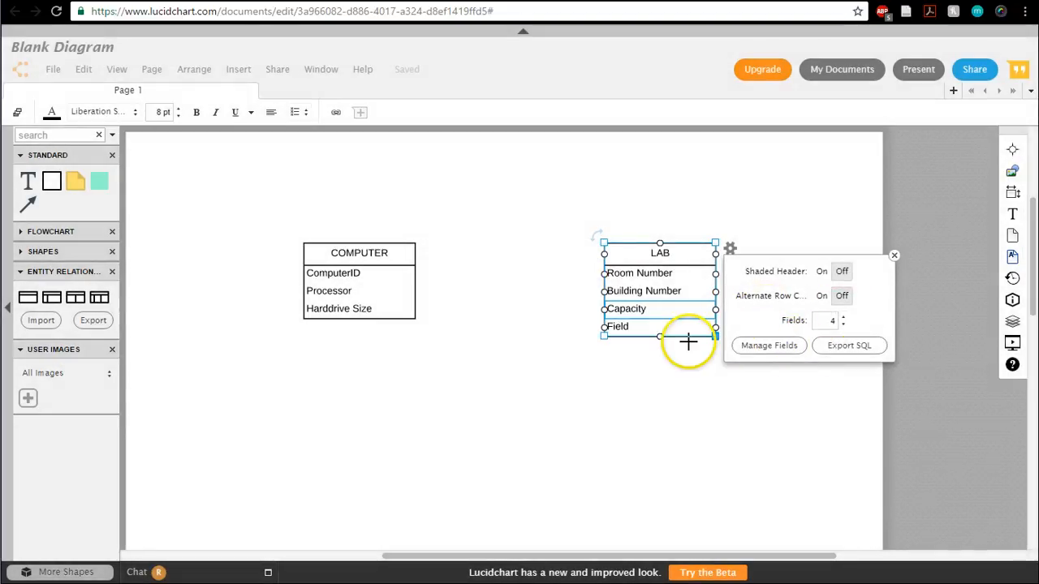
click(621, 326)
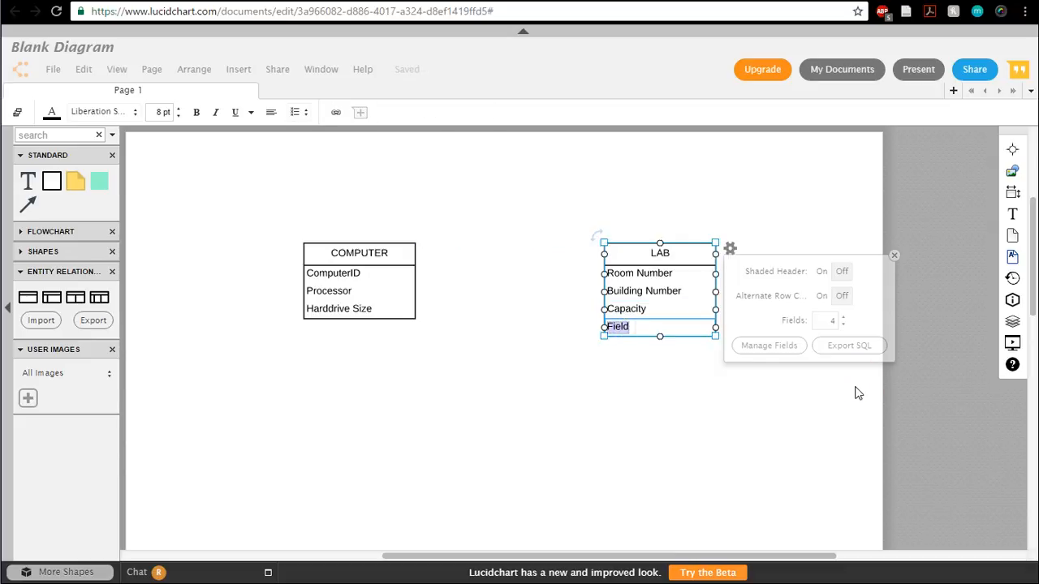
text(NetworkCapabili)
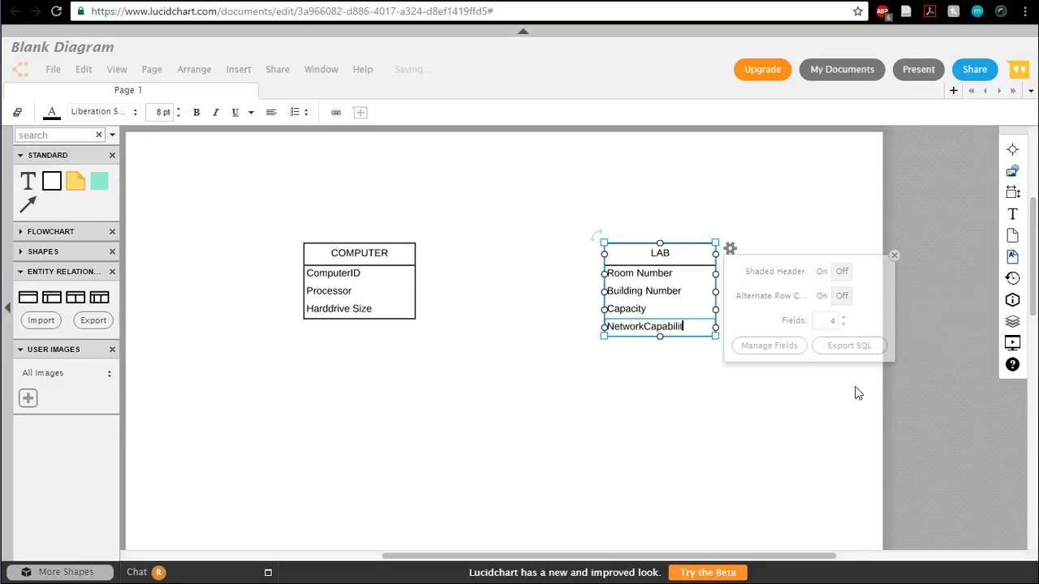
text(ty)
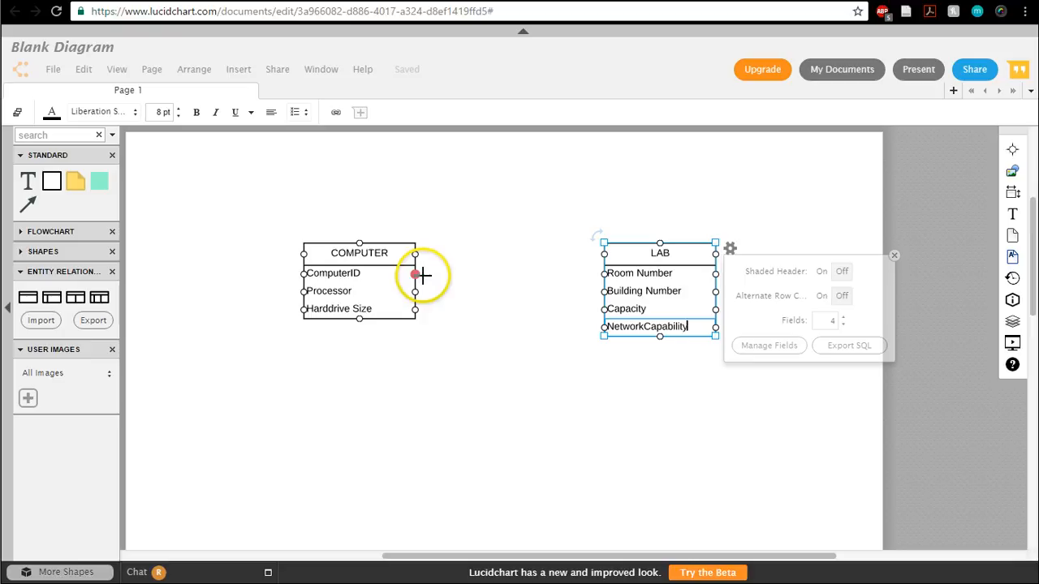
- Draw a relationship line from the ComputerID field to the Room Number field and set its LAB end to the zero-or-one symbol
drag(415, 272, 558, 276)
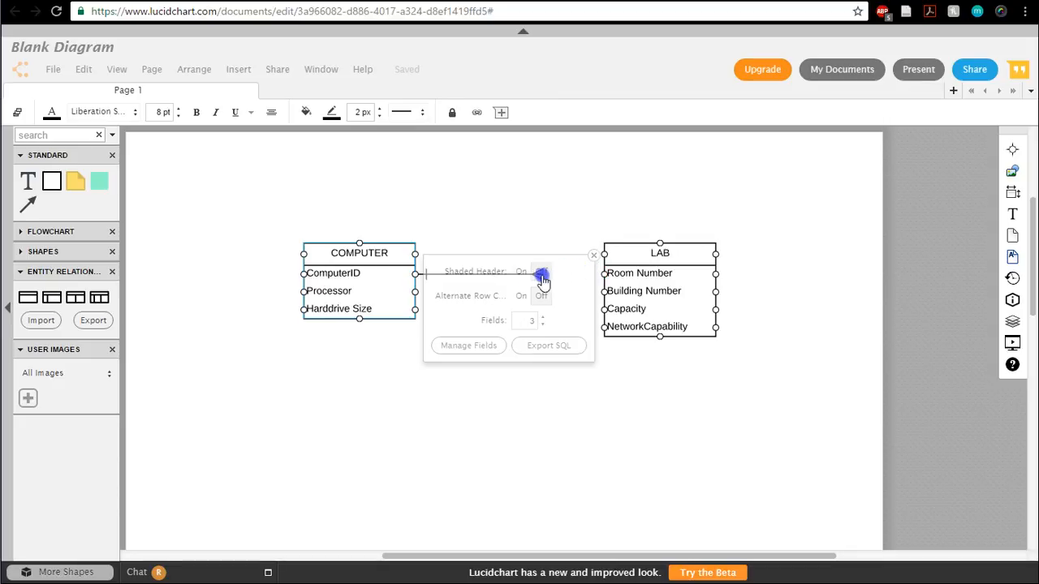
drag(516, 280, 604, 274)
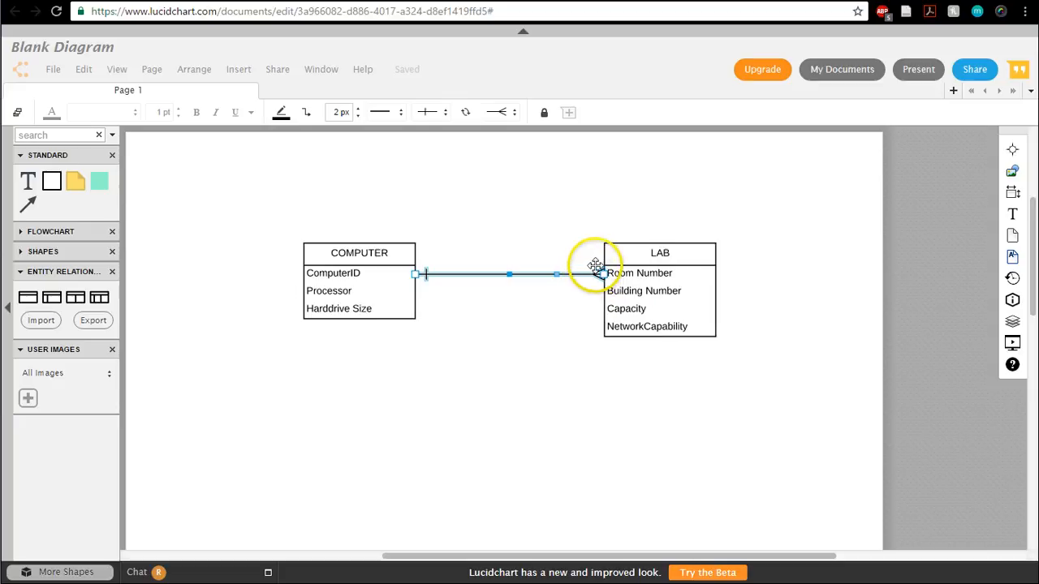
click(510, 120)
click(495, 135)
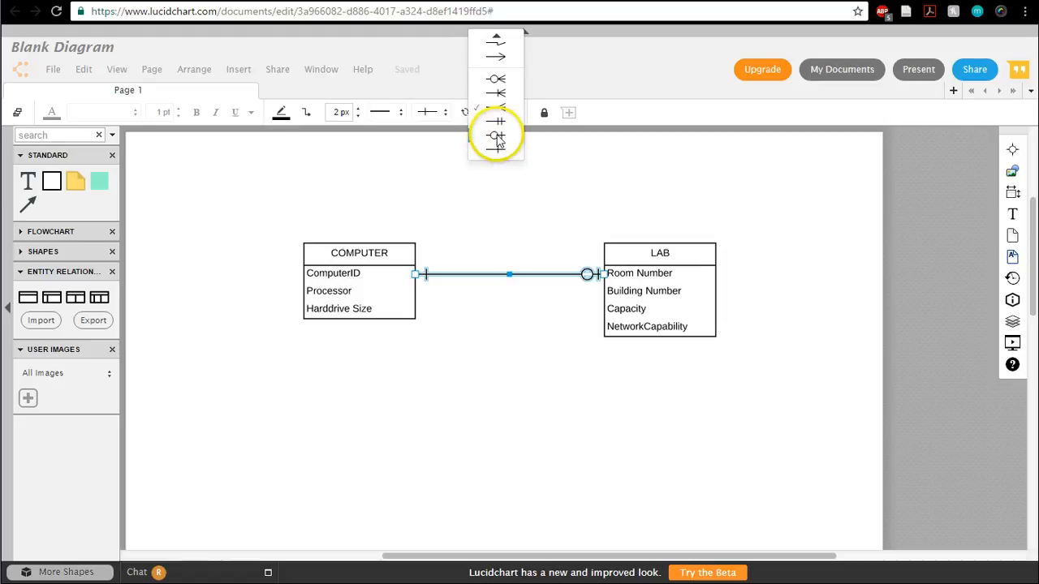
click(497, 136)
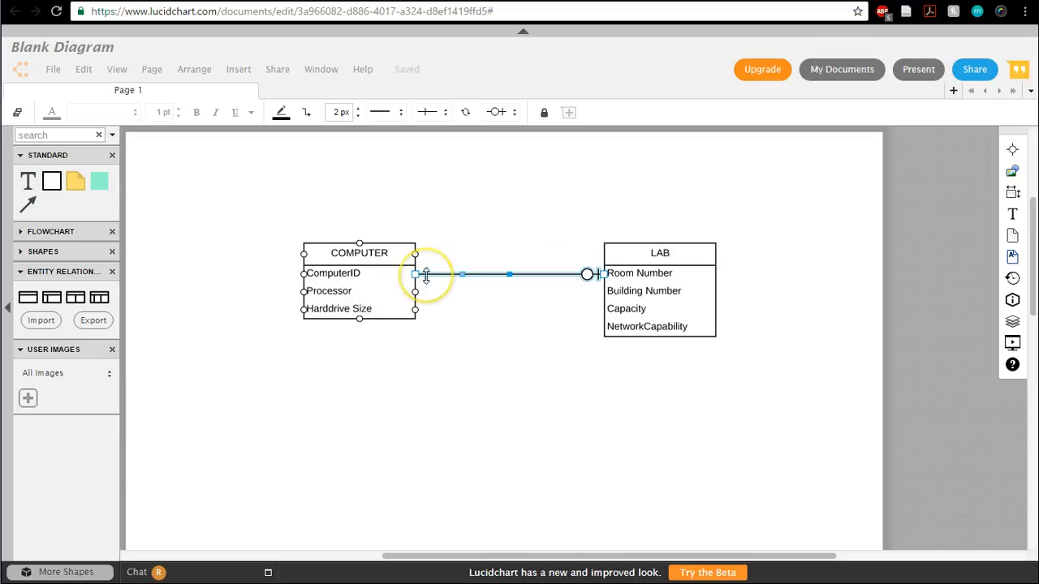
- Set the COMPUTER end of the relationship line to the zero-or-many crow's foot symbol
click(445, 115)
click(432, 94)
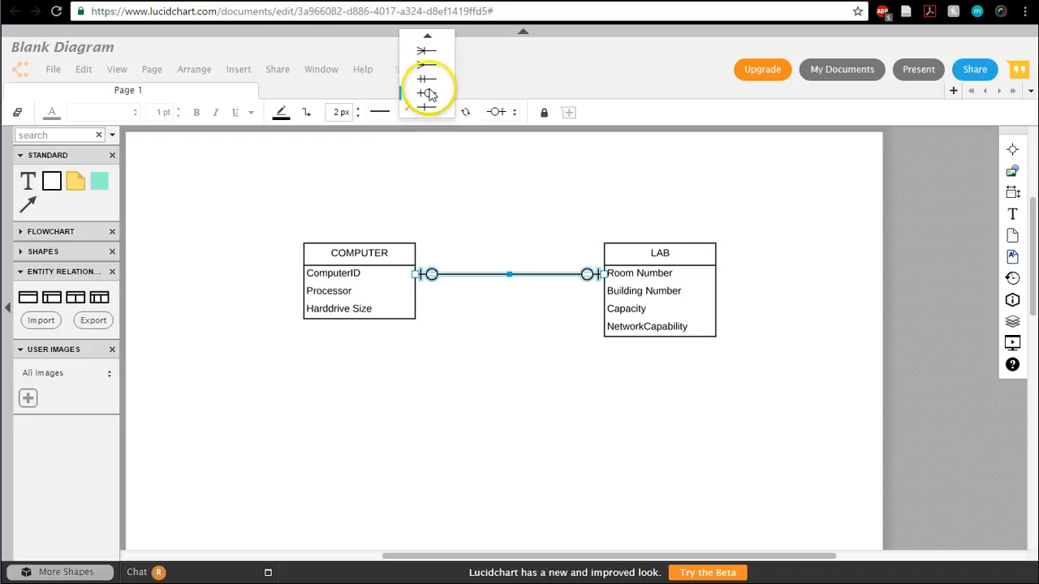
mouse_move(427, 40)
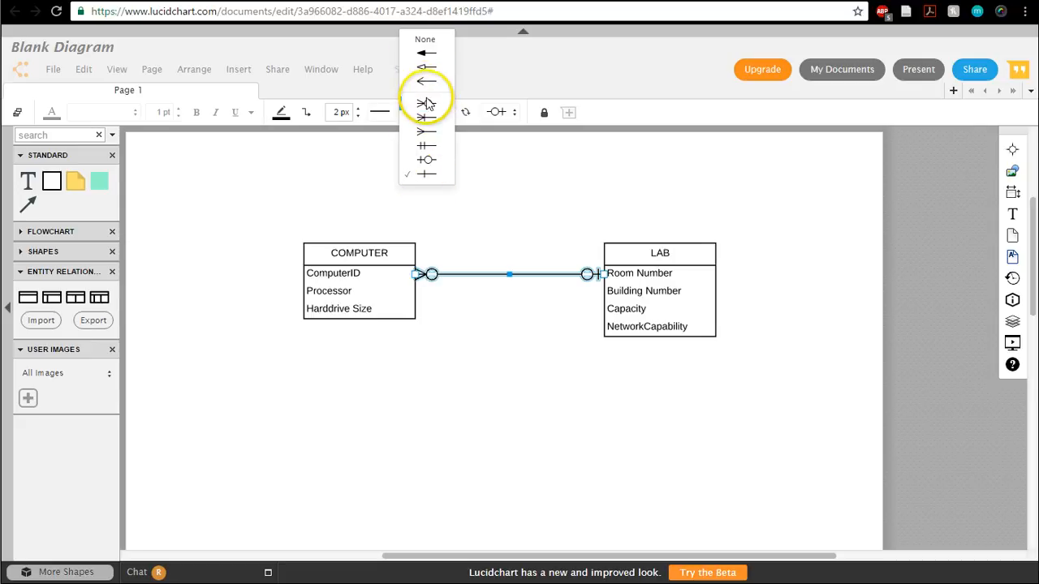
click(426, 104)
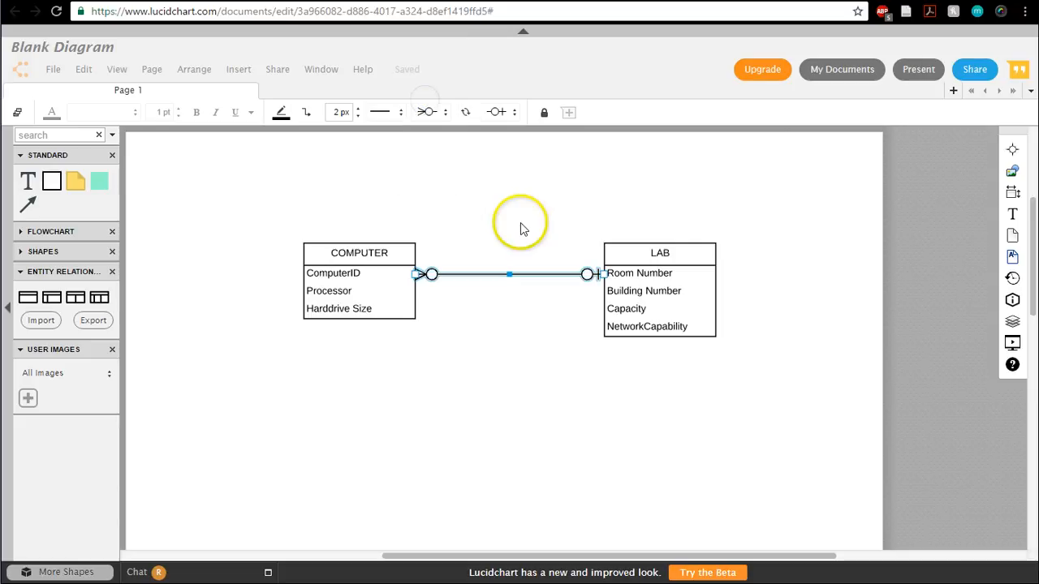